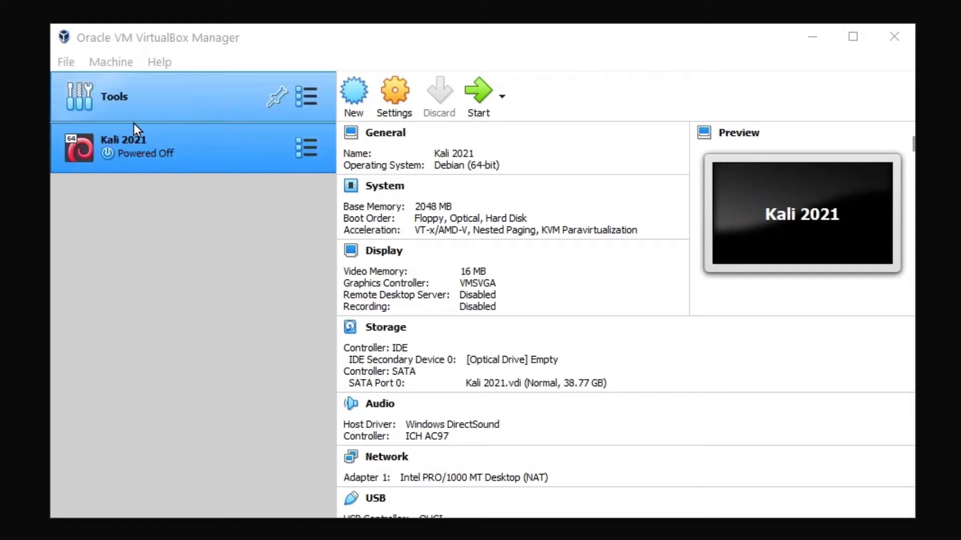
# Step: Attach the kali-linux-2021.1-installer-amd64.iso disk image from the Desktop to the Kali 2021 machine's IDE controller
pyautogui.click(395, 101)
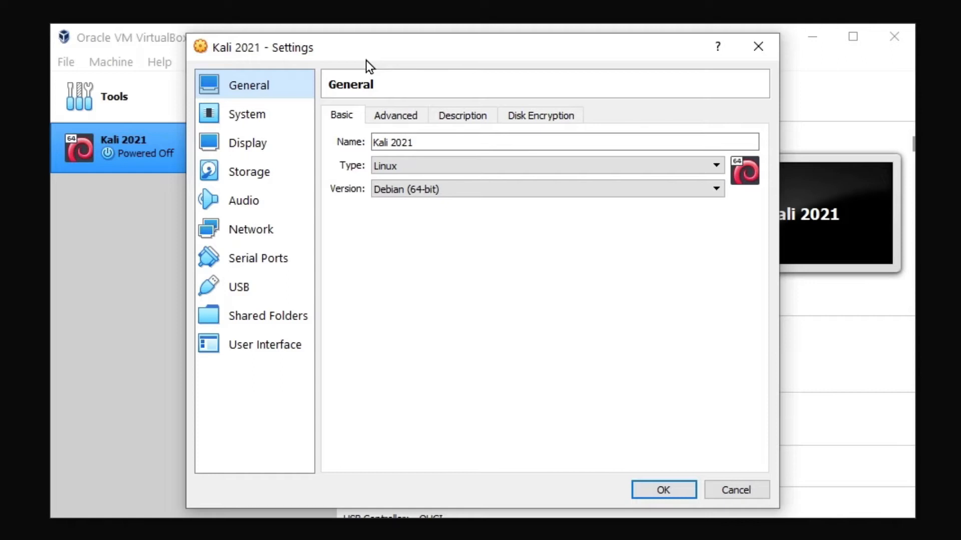
pyautogui.click(245, 174)
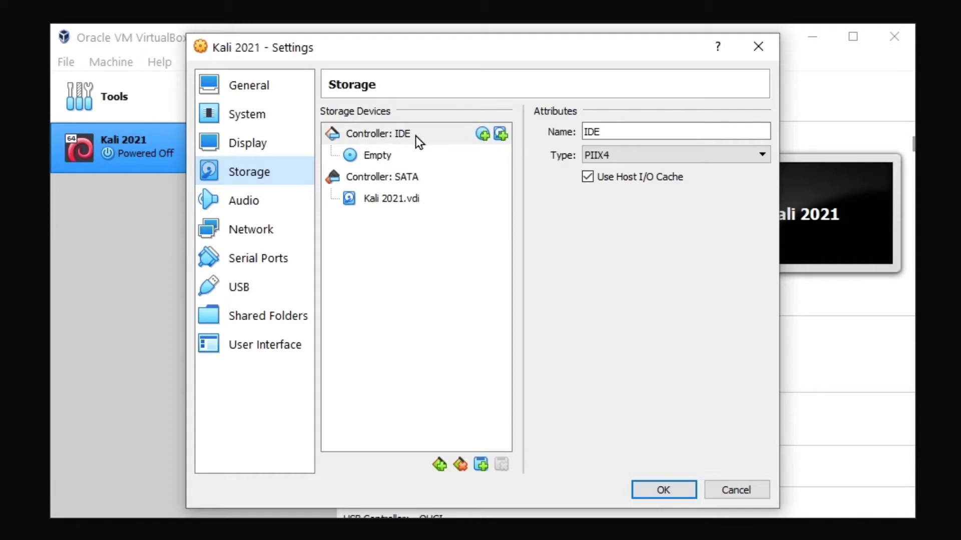
pyautogui.click(483, 135)
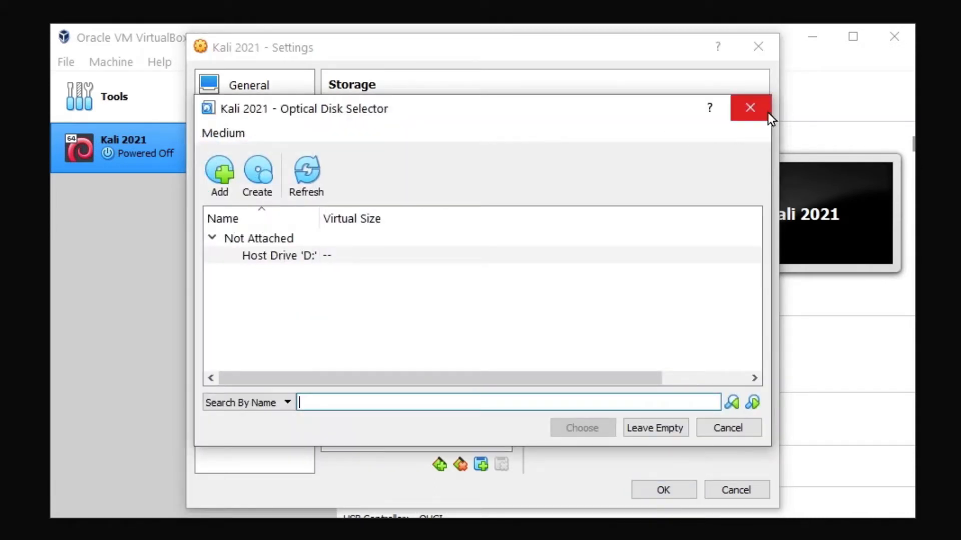
pyautogui.click(768, 113)
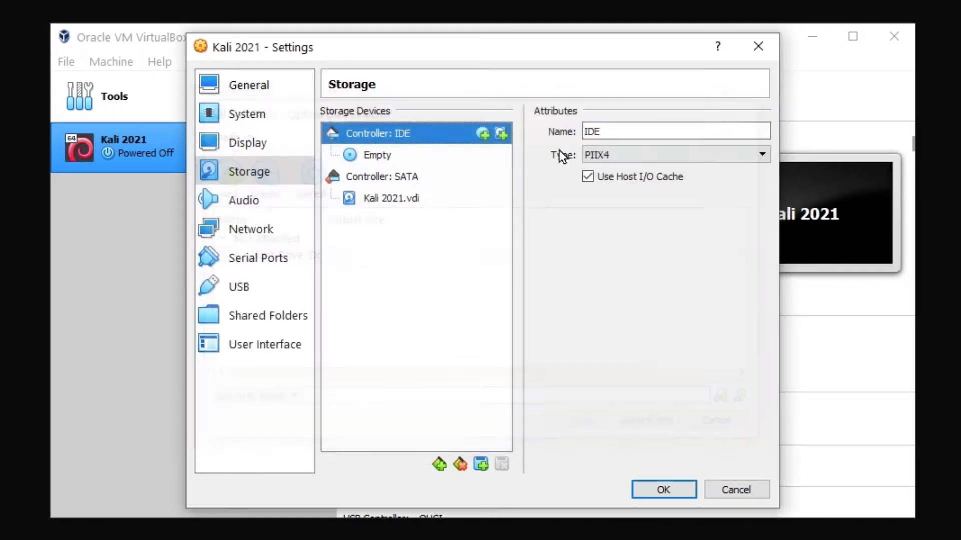
pyautogui.click(482, 134)
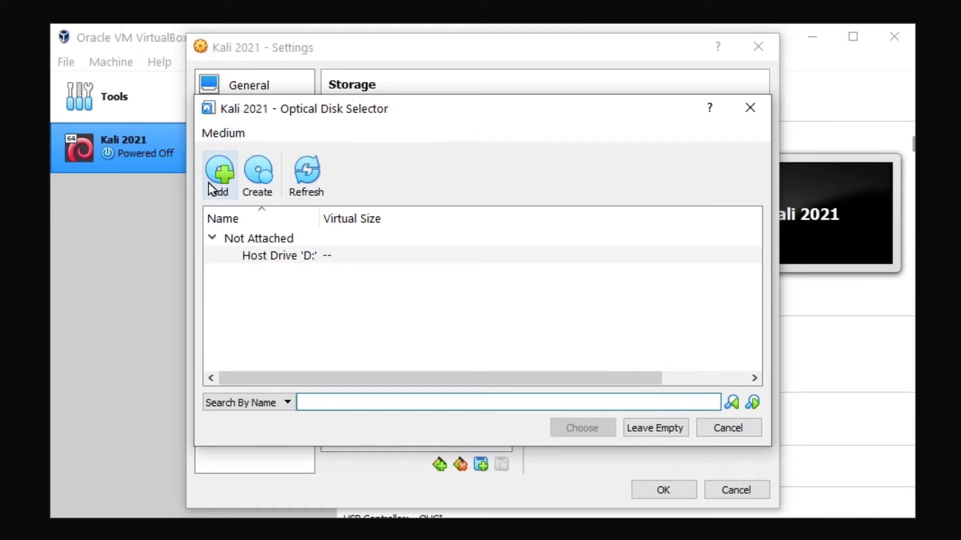
pyautogui.click(219, 172)
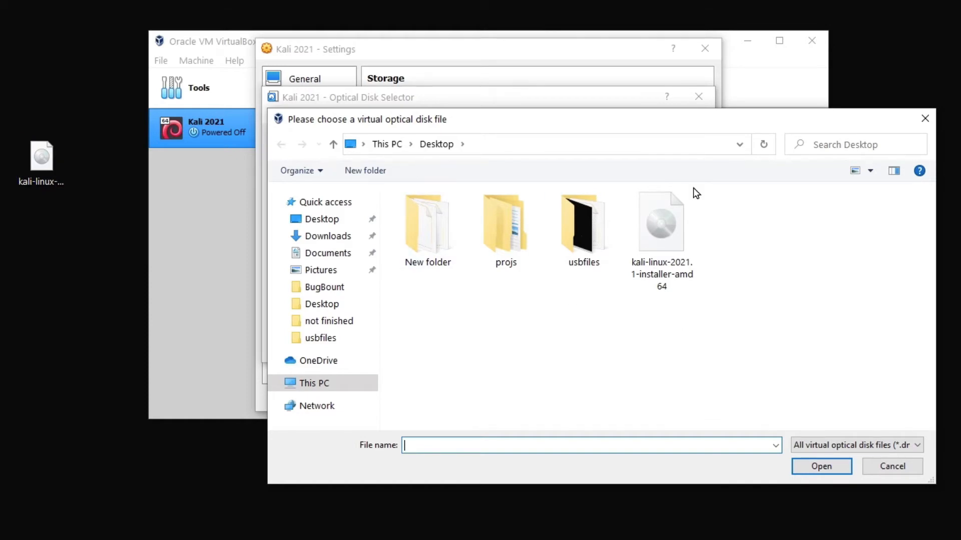
pyautogui.click(669, 262)
pyautogui.doubleClick(666, 259)
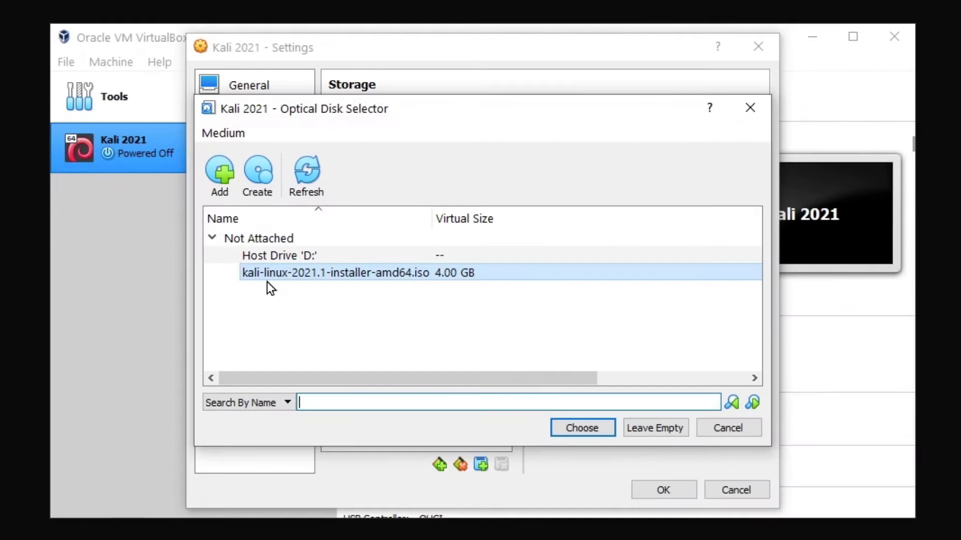
pyautogui.click(334, 228)
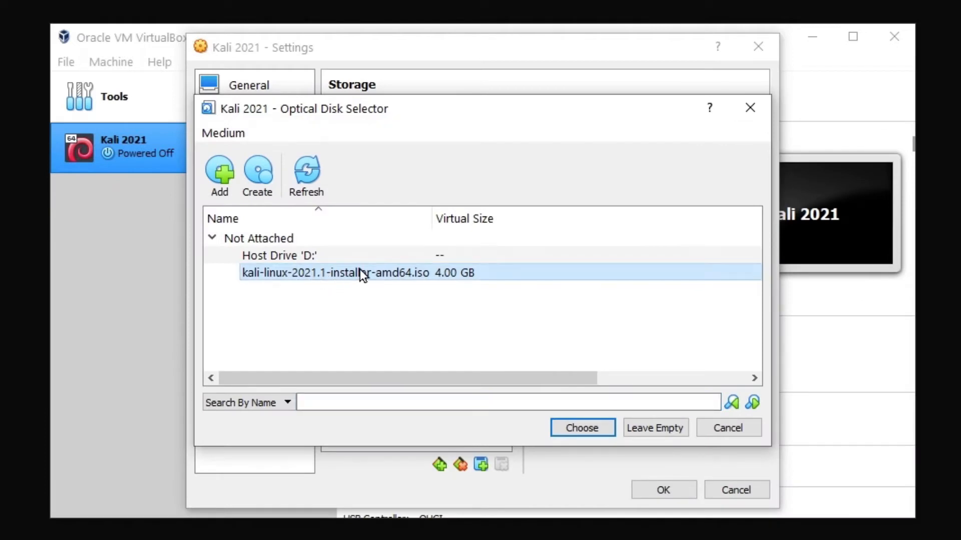
pyautogui.click(583, 429)
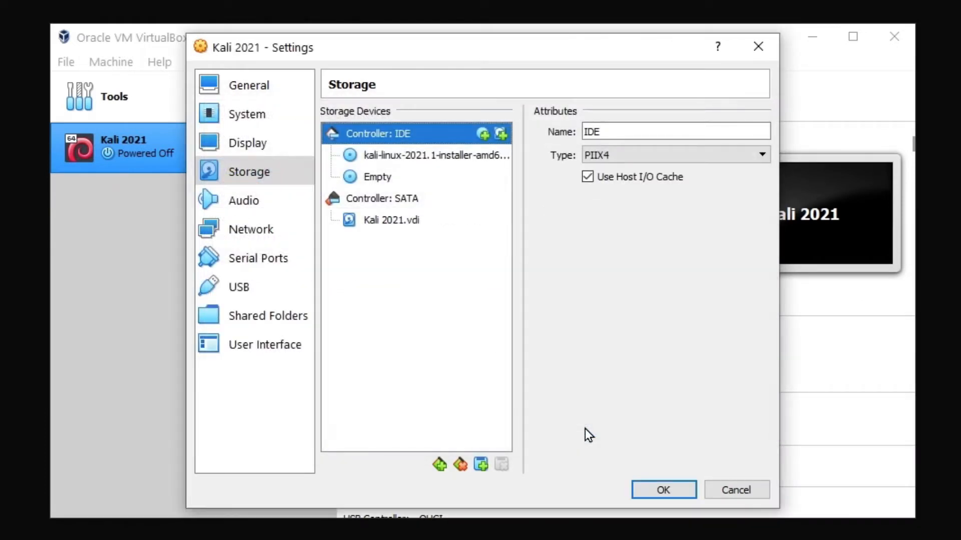
# Step: Remove the empty optical drive from the IDE controller
pyautogui.rightClick(368, 176)
pyautogui.click(382, 258)
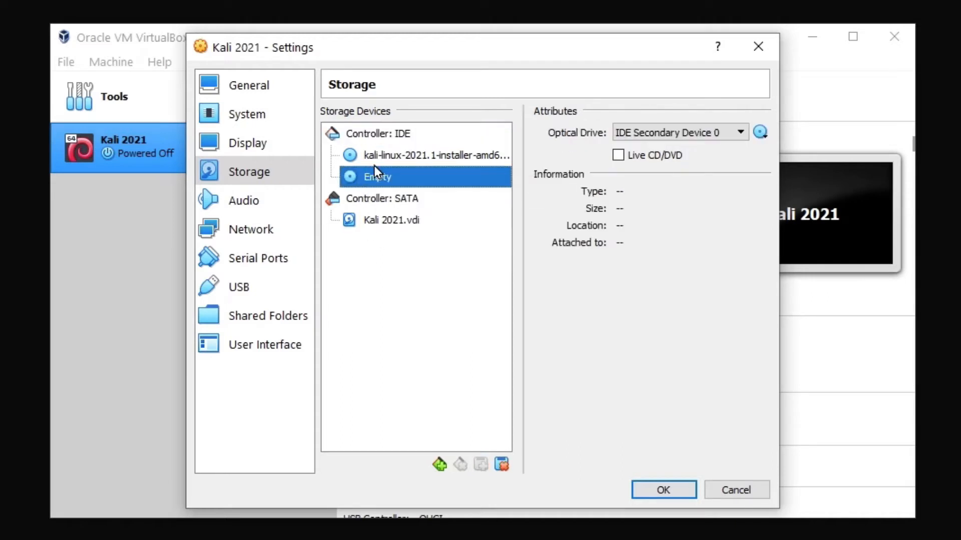
pyautogui.rightClick(378, 182)
pyautogui.click(450, 194)
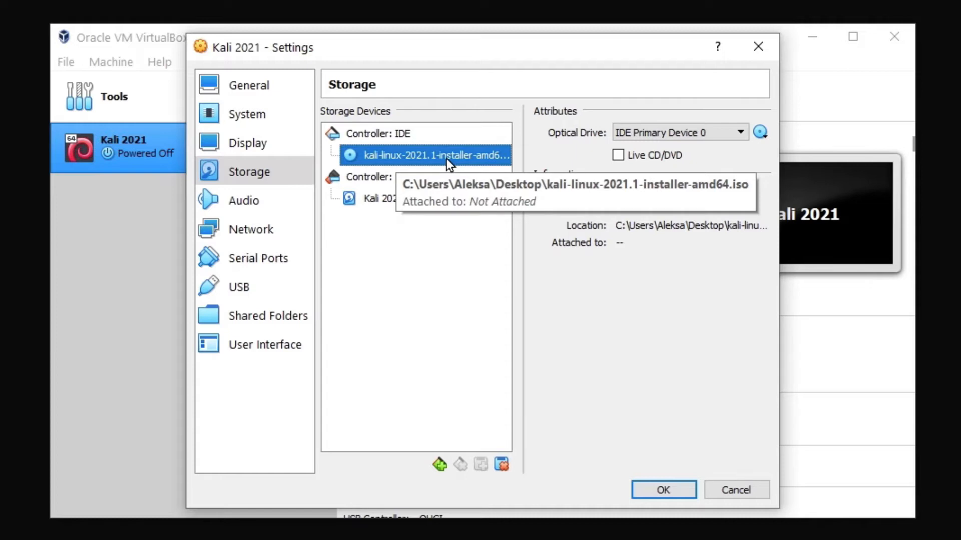
# Step: Attach network Adapter 1 to Bridged Adapter using the Realtek PCIe GbE Family Controller, and save the machine settings
pyautogui.click(242, 231)
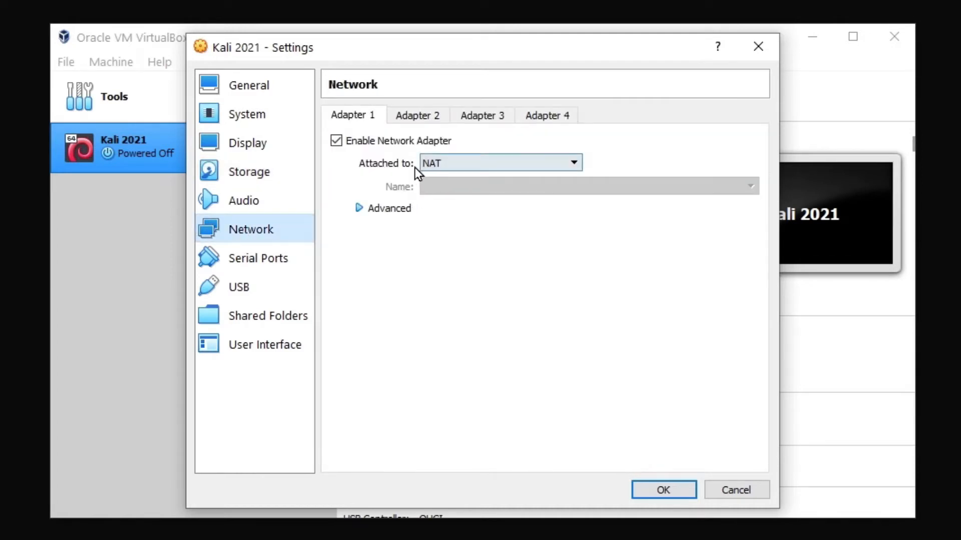
pyautogui.click(465, 166)
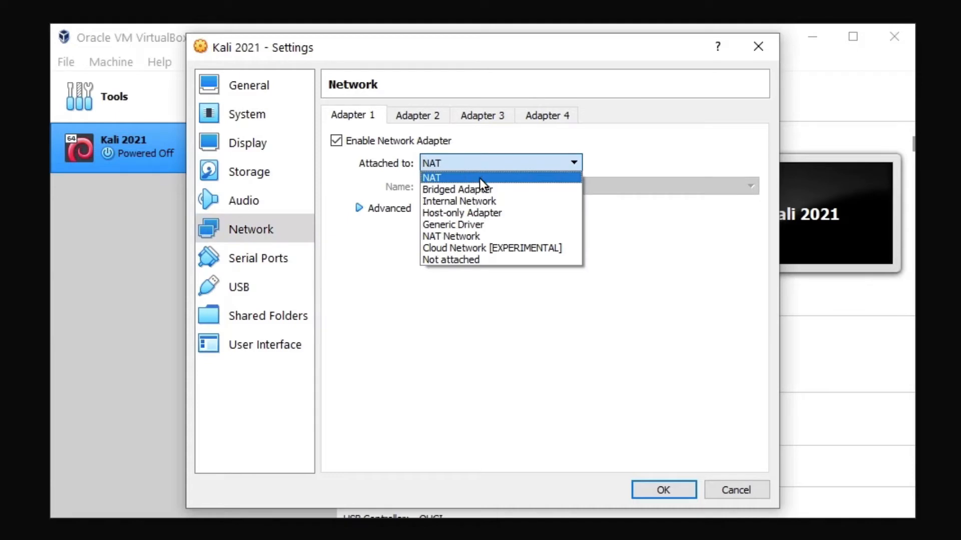
pyautogui.click(473, 187)
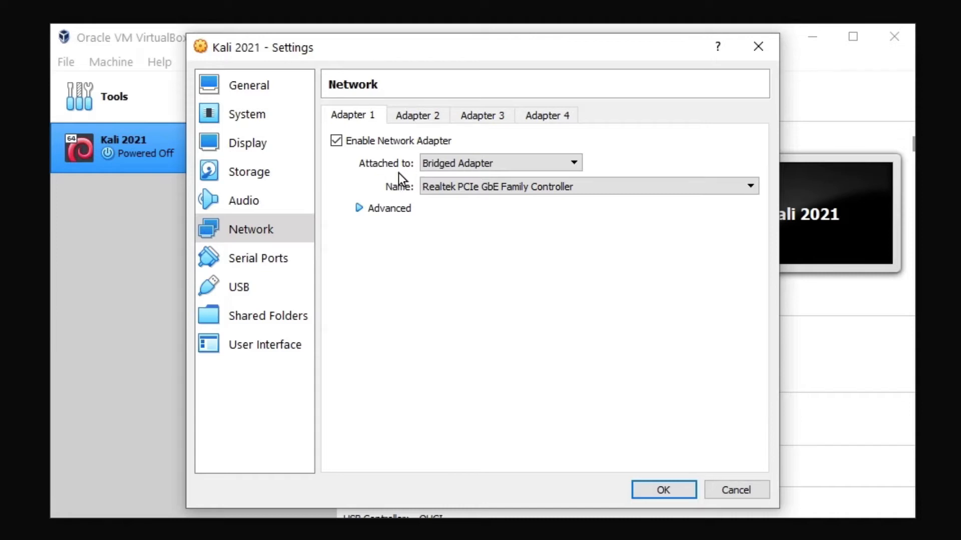
pyautogui.click(482, 164)
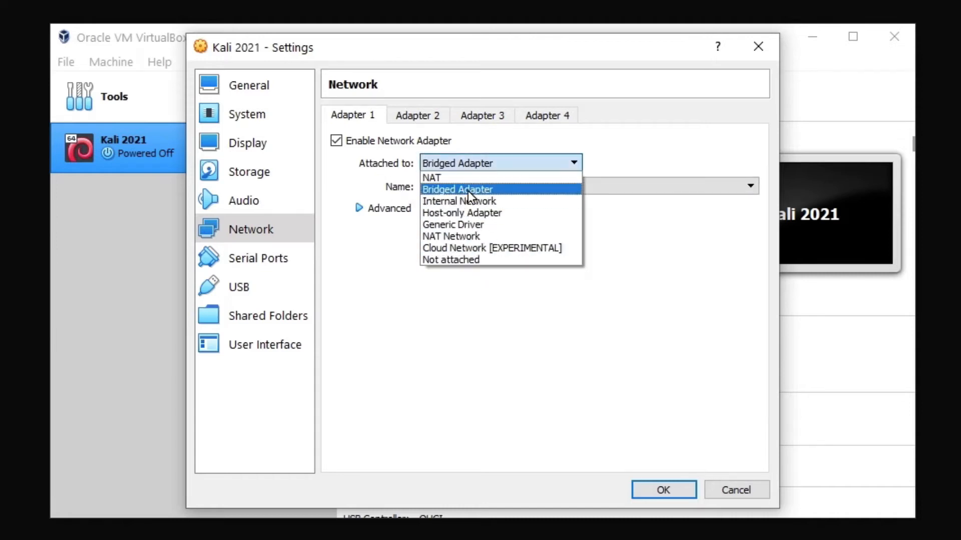
pyautogui.click(468, 191)
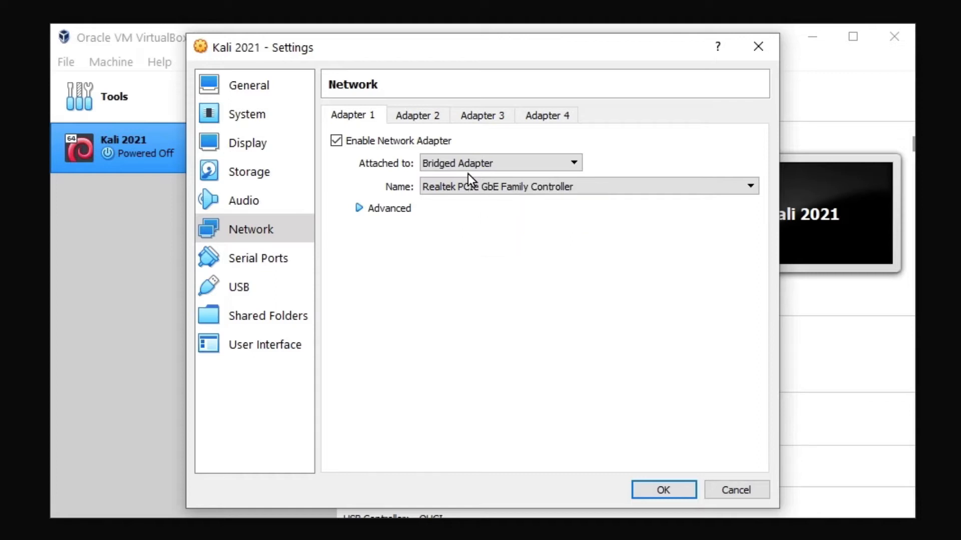
pyautogui.click(444, 164)
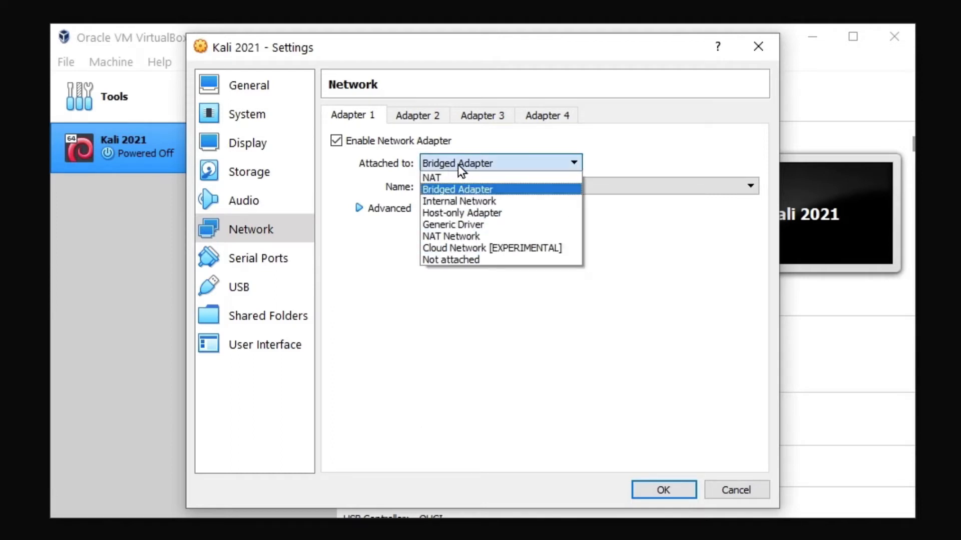
pyautogui.click(434, 186)
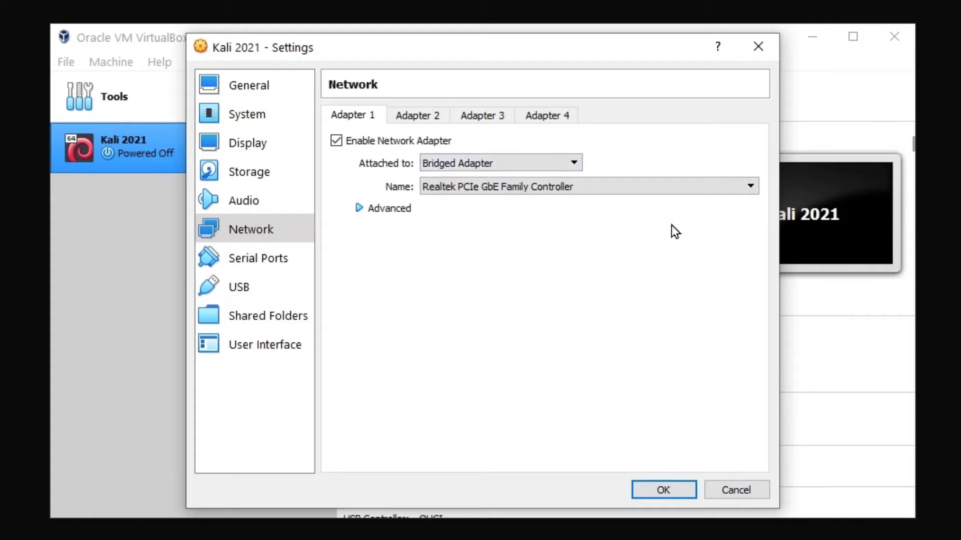
pyautogui.click(683, 185)
pyautogui.click(520, 201)
pyautogui.click(659, 485)
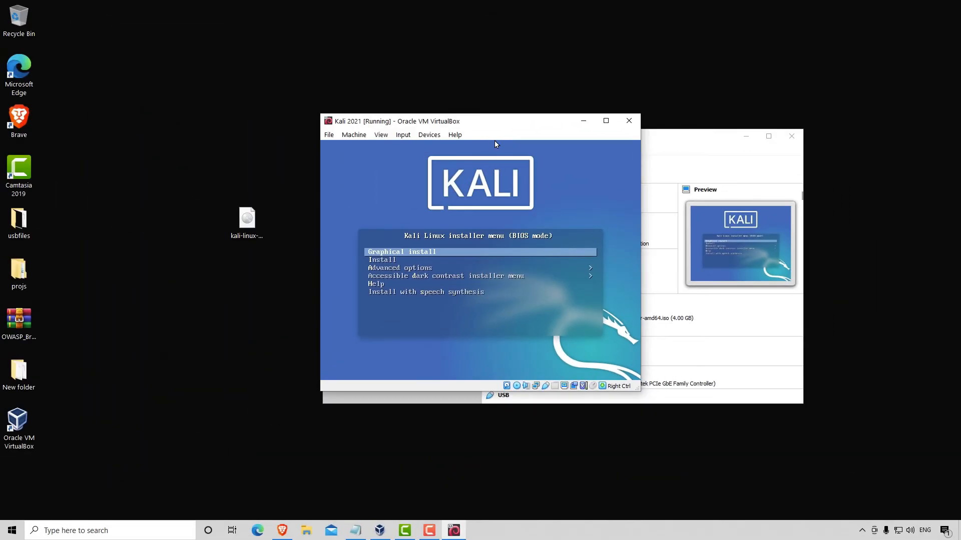
# Step: Start the graphical install in the maximized machine window with English language, United States location and American English keymap
pyautogui.click(605, 120)
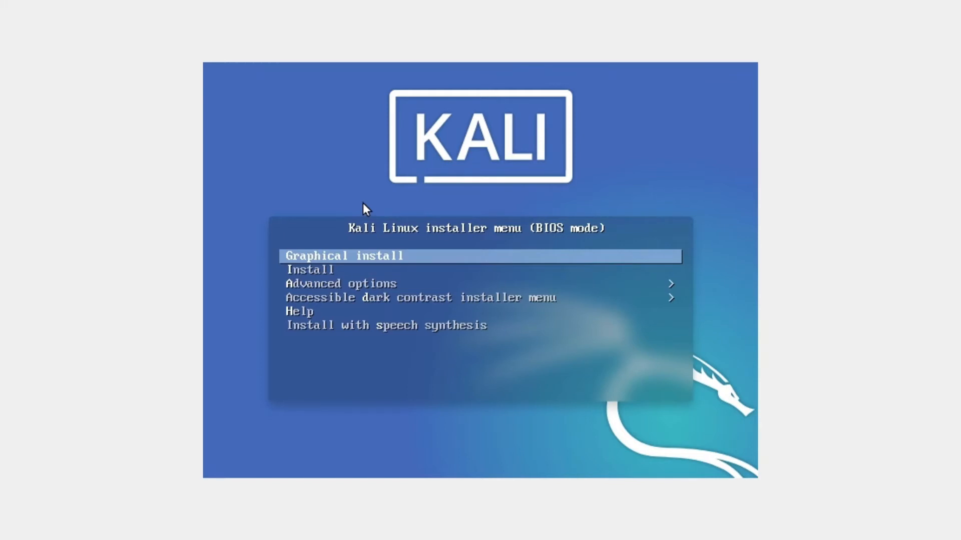
pyautogui.press('Return')
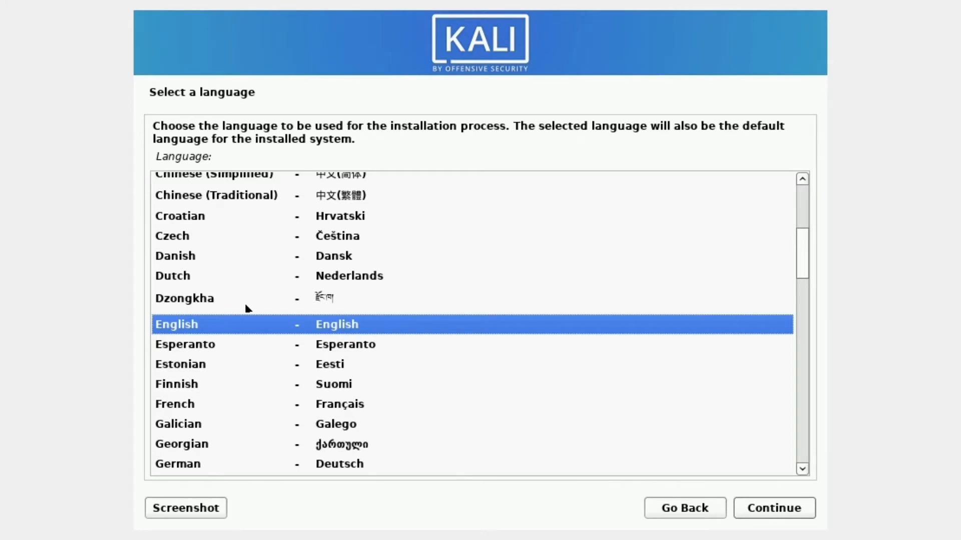
pyautogui.doubleClick(263, 322)
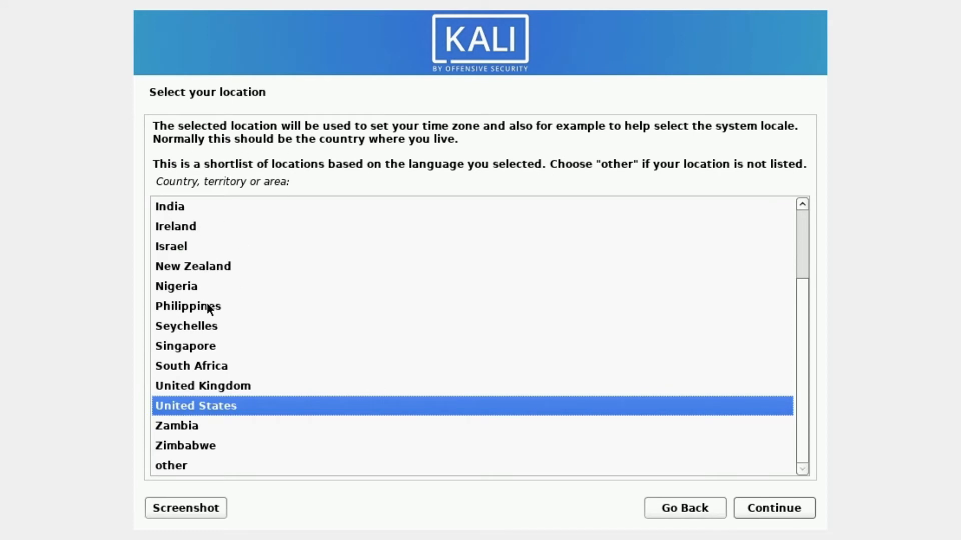
pyautogui.doubleClick(220, 413)
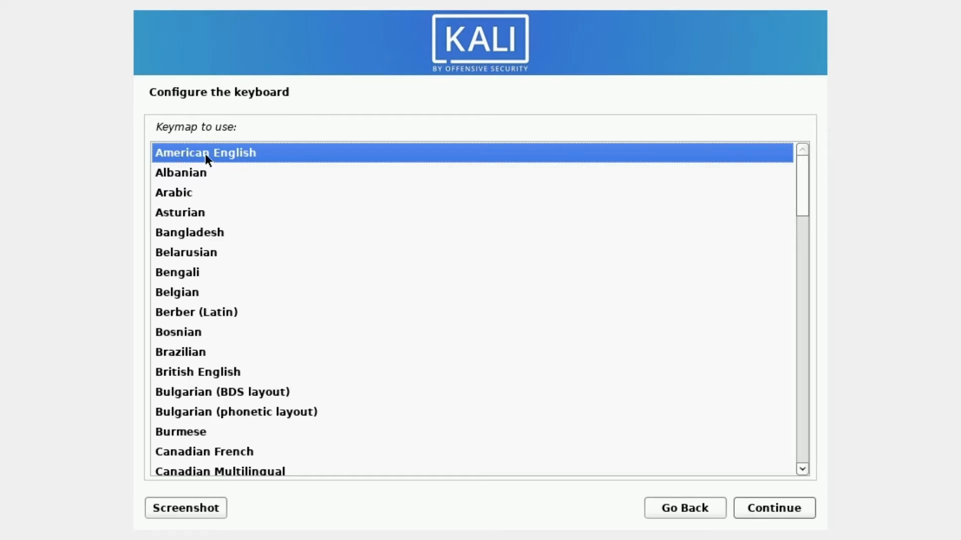
pyautogui.doubleClick(239, 161)
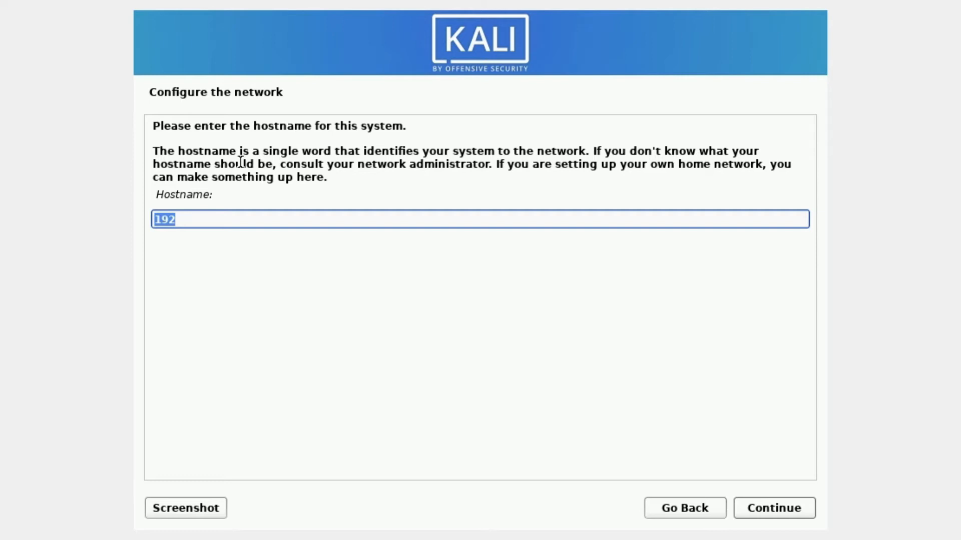
# Step: Set the hostname to kali and leave the domain name blank
pyautogui.press('BackSpace')
pyautogui.write('kali')
pyautogui.press('Return')
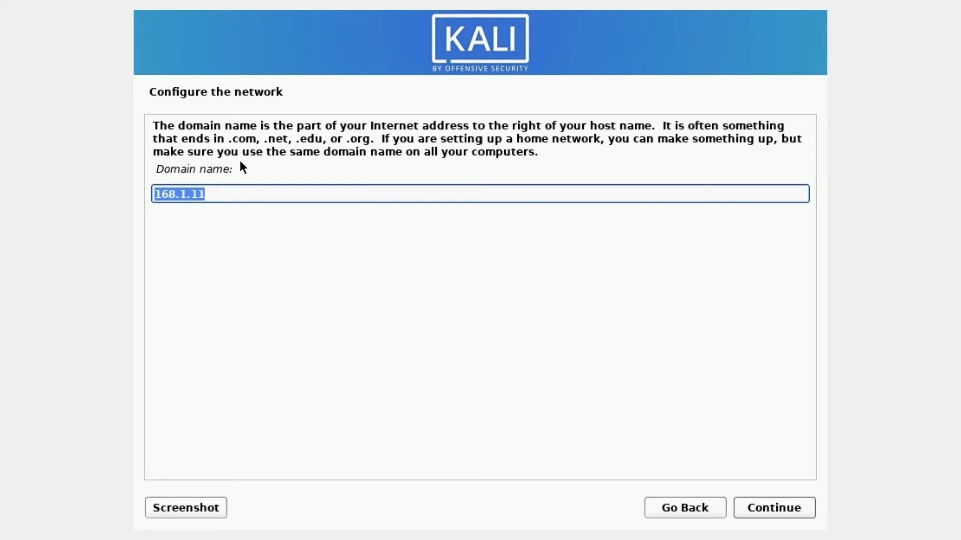
pyautogui.press('BackSpace')
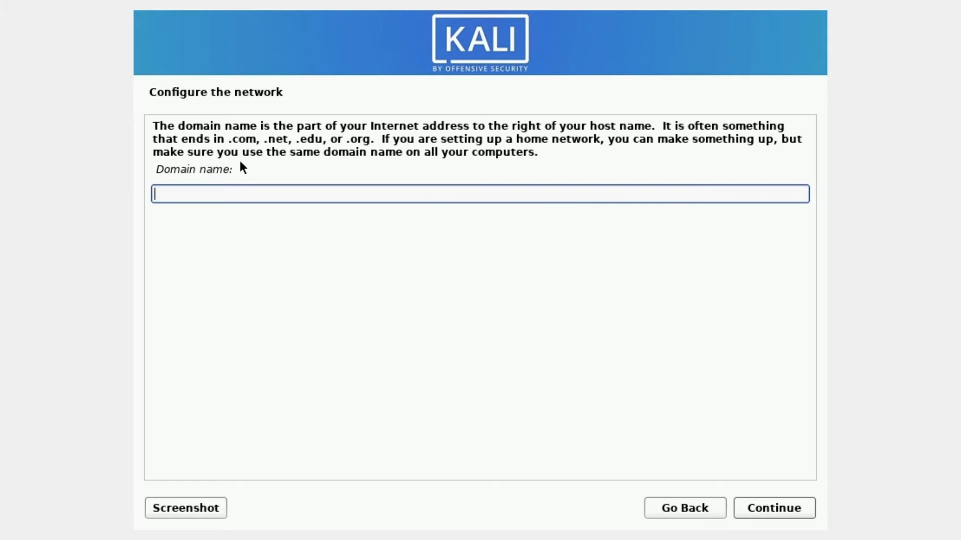
pyautogui.press('Return')
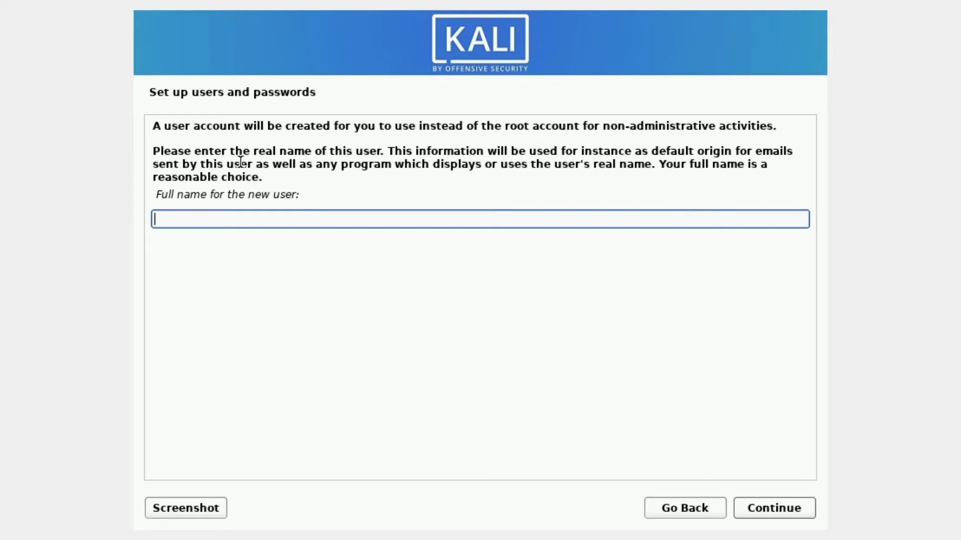
# Step: Enter mrhacker as the new user's full name and accept the same text as the account username
pyautogui.write('mrhacker')
pyautogui.press('Return')
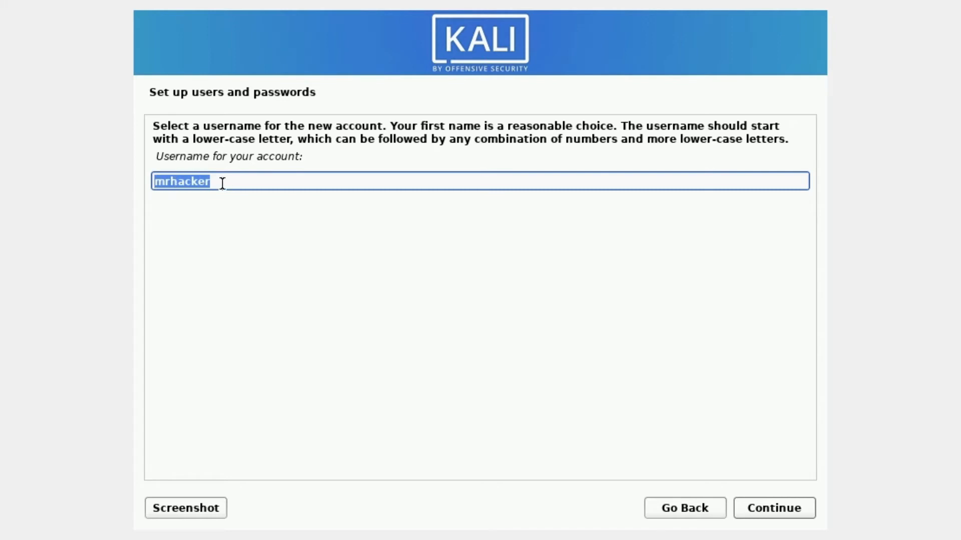
pyautogui.press('Return')
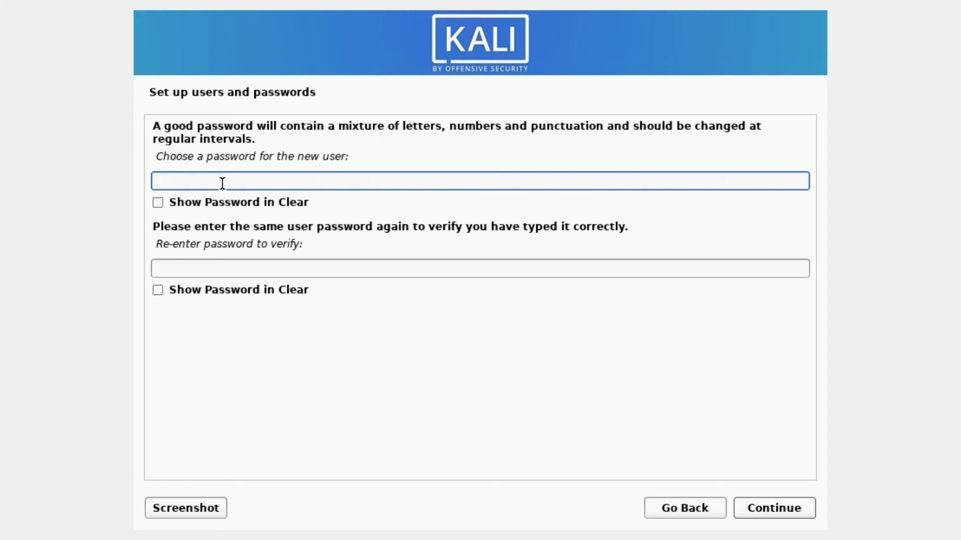
# Step: Enter the new user's password, repeat it in the verification field, and submit it
pyautogui.write('********')
pyautogui.press('Tab')
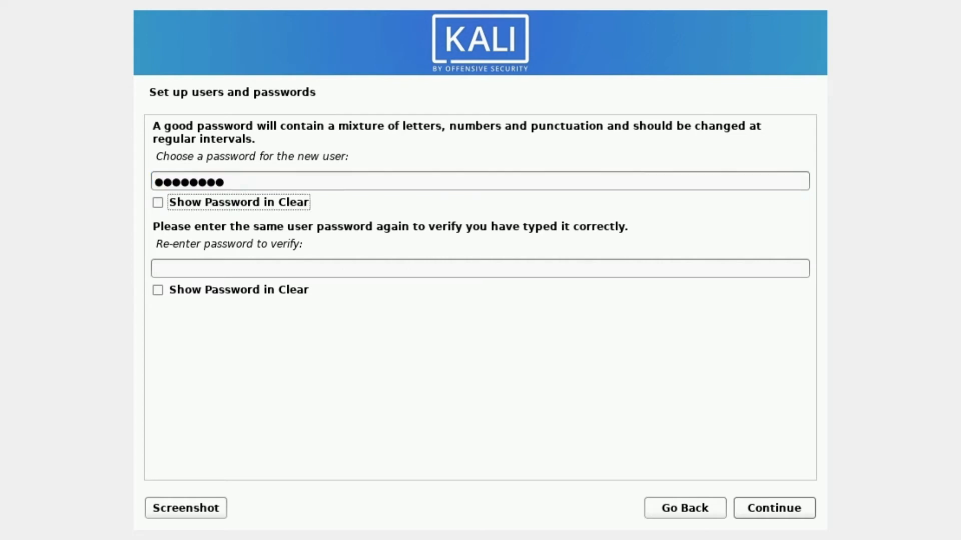
pyautogui.write('********')
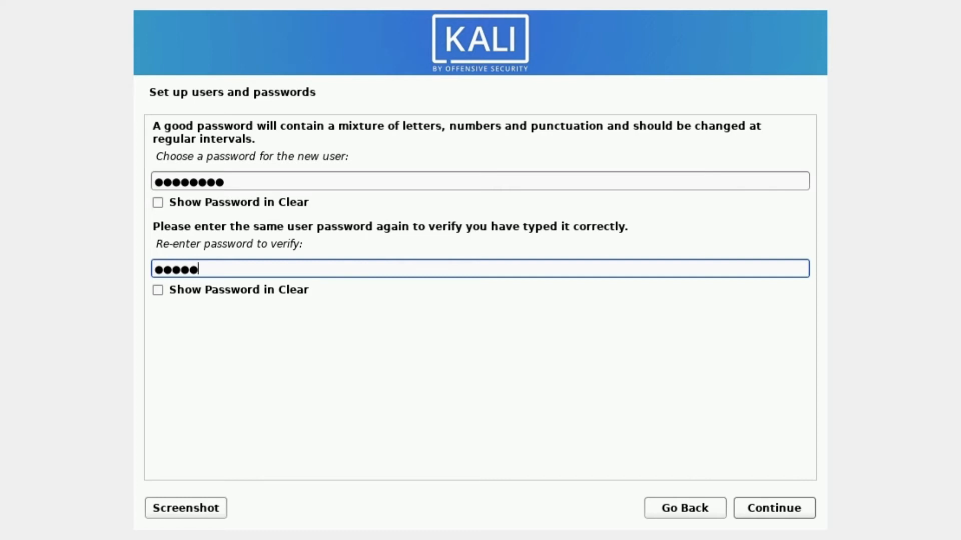
pyautogui.press('Tab')
pyautogui.press('Tab')
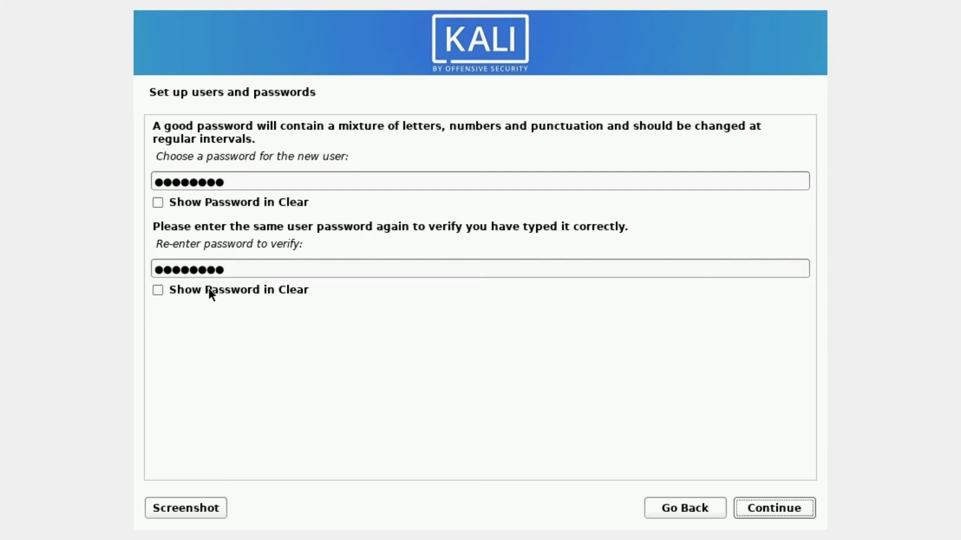
pyautogui.click(782, 508)
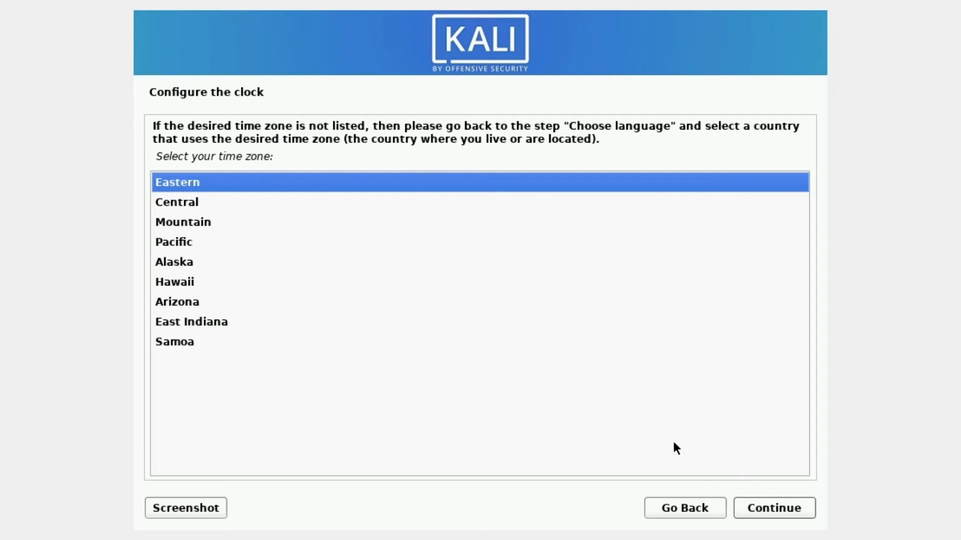
# Step: Select the Eastern time zone and the "Guided - use entire disk" partitioning method
pyautogui.press('Down')
pyautogui.press('Up')
pyautogui.press('Return')
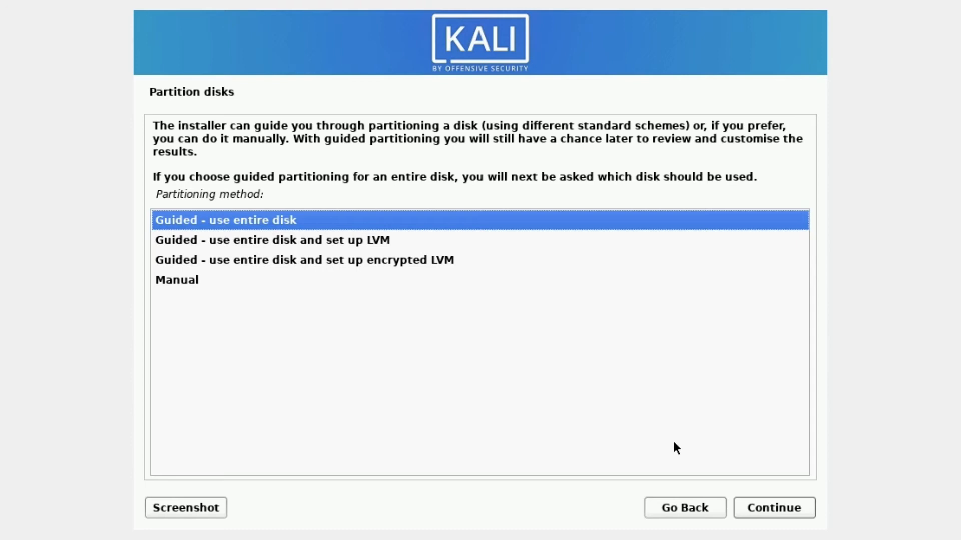
pyautogui.press('Return')
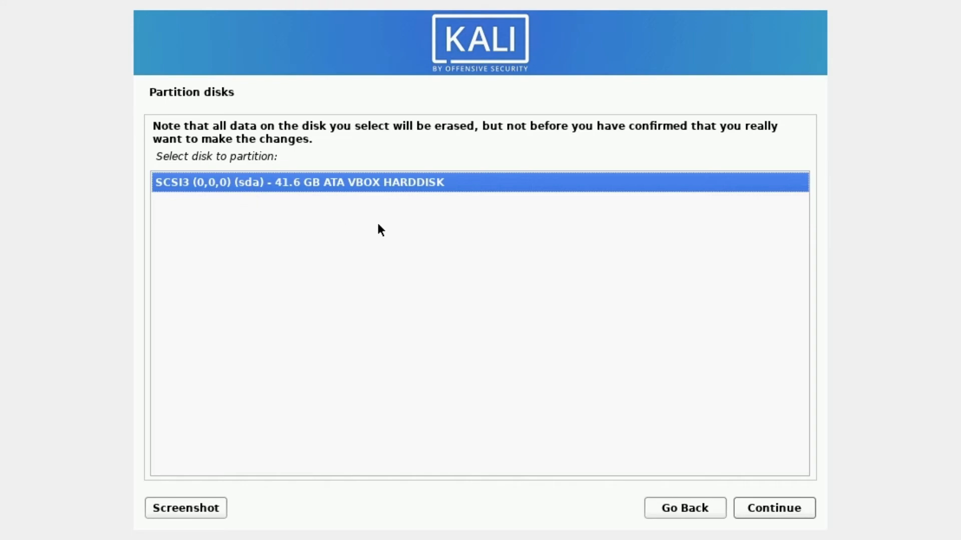
# Step: Select the 41.6 GB VBOX hard disk for partitioning and choose the scheme with all files in one partition
pyautogui.press('Return')
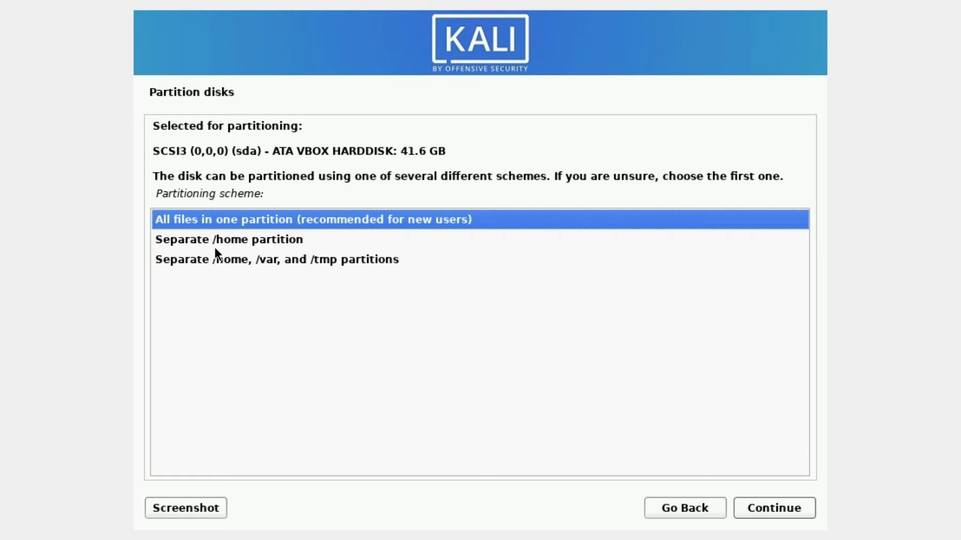
pyautogui.press('Down')
pyautogui.press('Up')
pyautogui.press('Return')
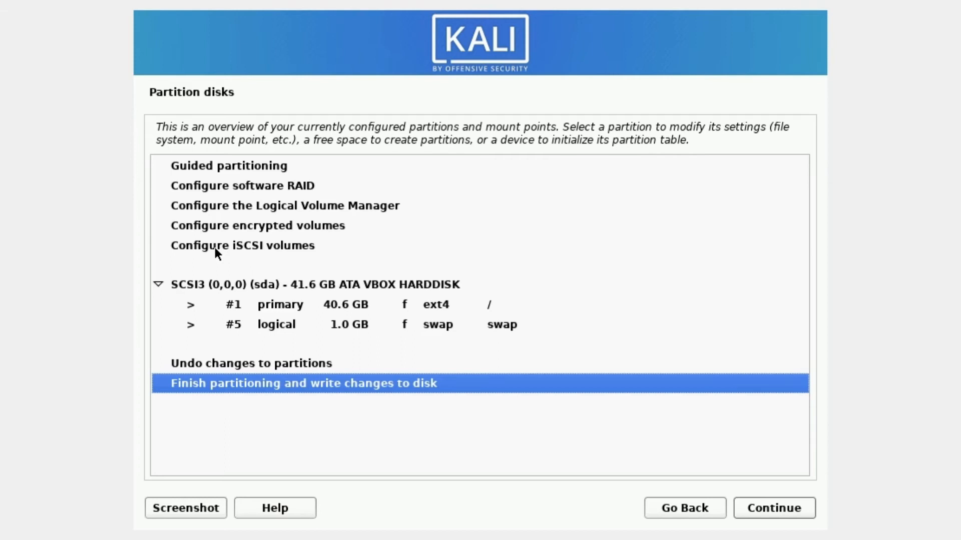
# Step: Finish partitioning and agree to write the changes to the disk
pyautogui.press('Return')
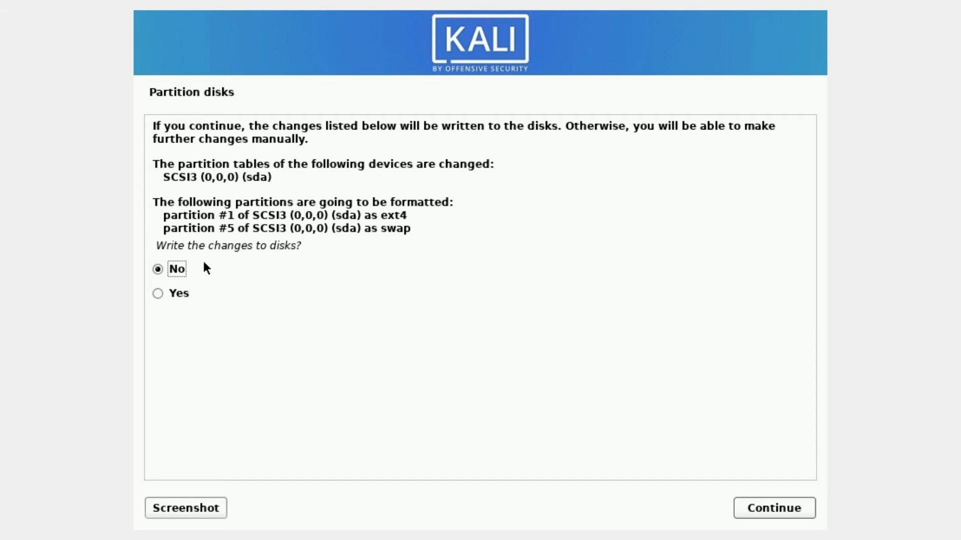
pyautogui.press('Down')
pyautogui.press('Return')
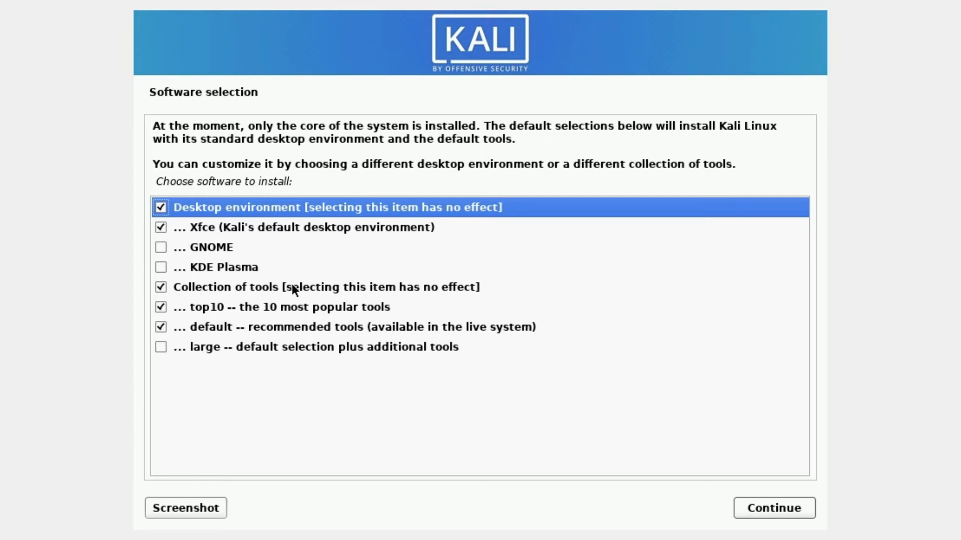
# Step: Add the large tool collection to the default software selection and start installing the selected software
pyautogui.click(160, 347)
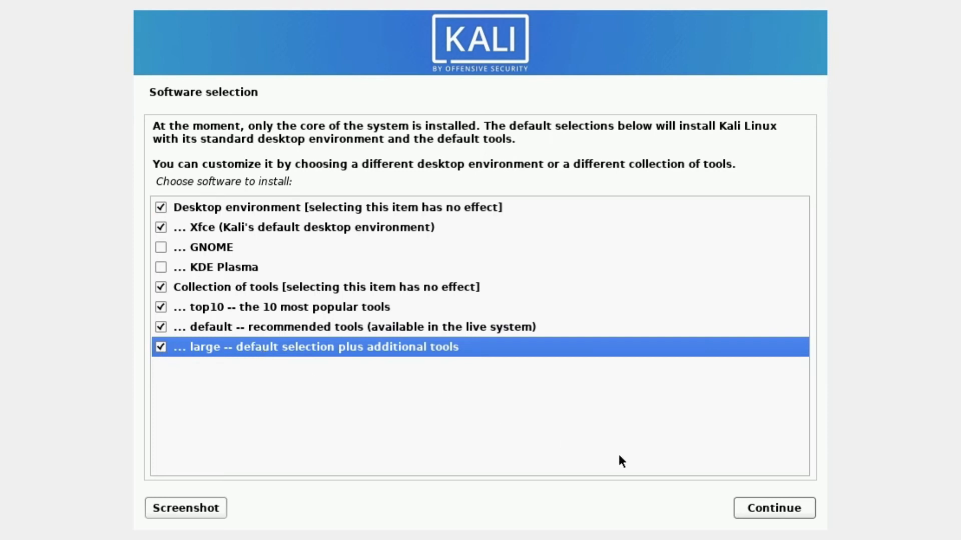
pyautogui.click(762, 509)
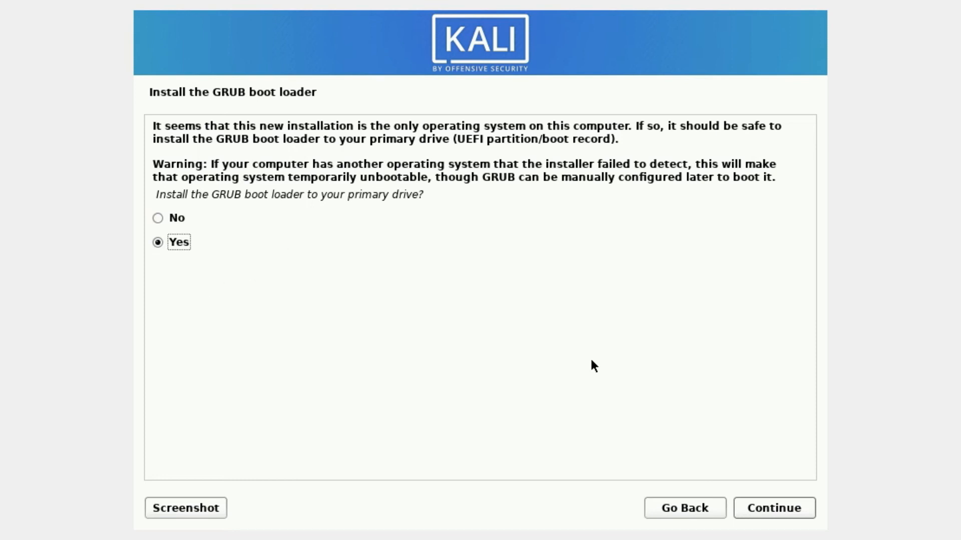
# Step: Install the GRUB boot loader to the primary drive on /dev/sda and finish the installation by booting into the new system
pyautogui.press('Return')
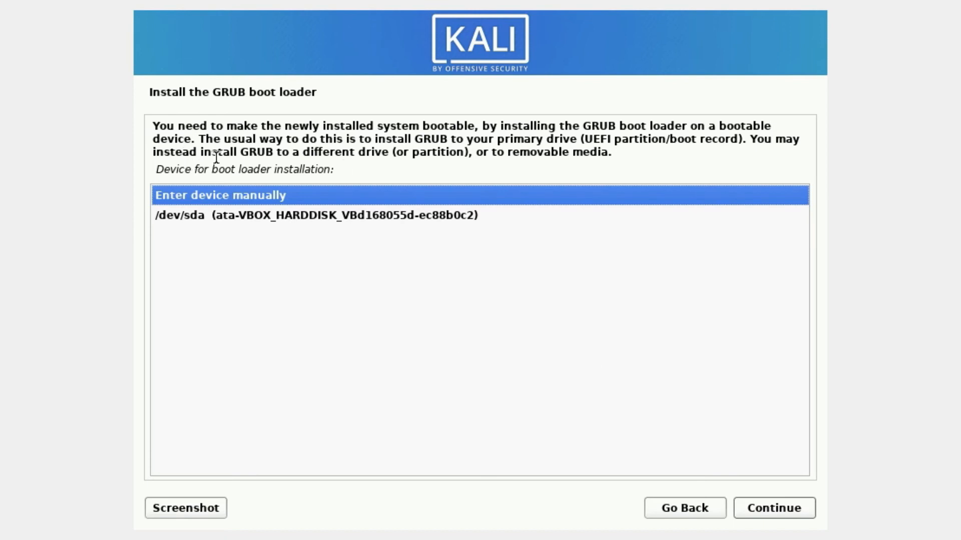
pyautogui.click(171, 217)
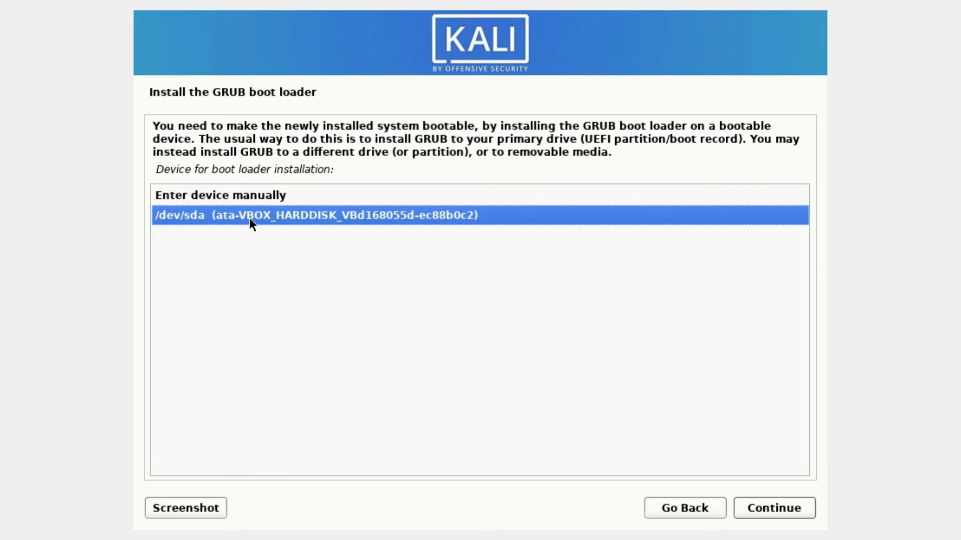
pyautogui.press('Return')
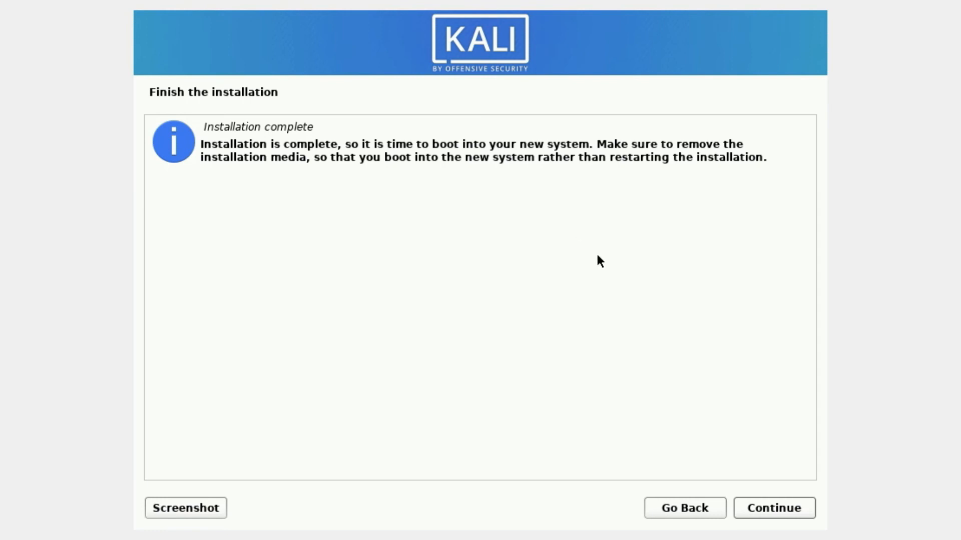
pyautogui.click(784, 511)
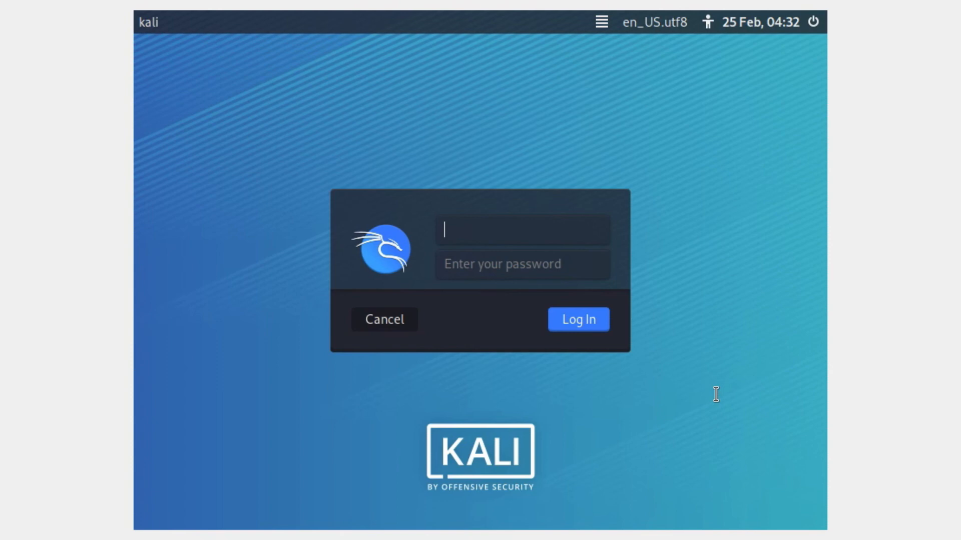
# Step: Log in to Kali with the username mrhacker and the account password
pyautogui.write('mrhacker')
pyautogui.press('Return')
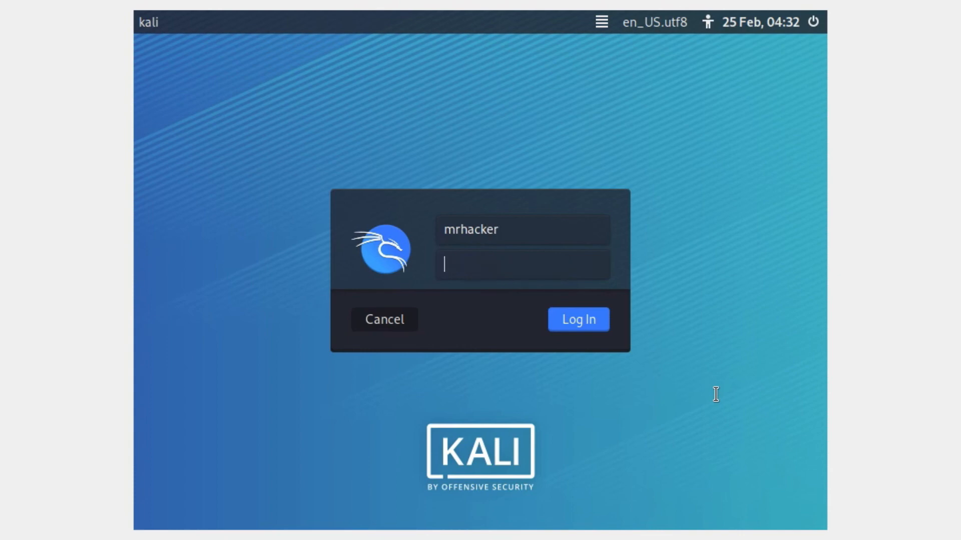
pyautogui.write('••••••••')
pyautogui.press('Return')
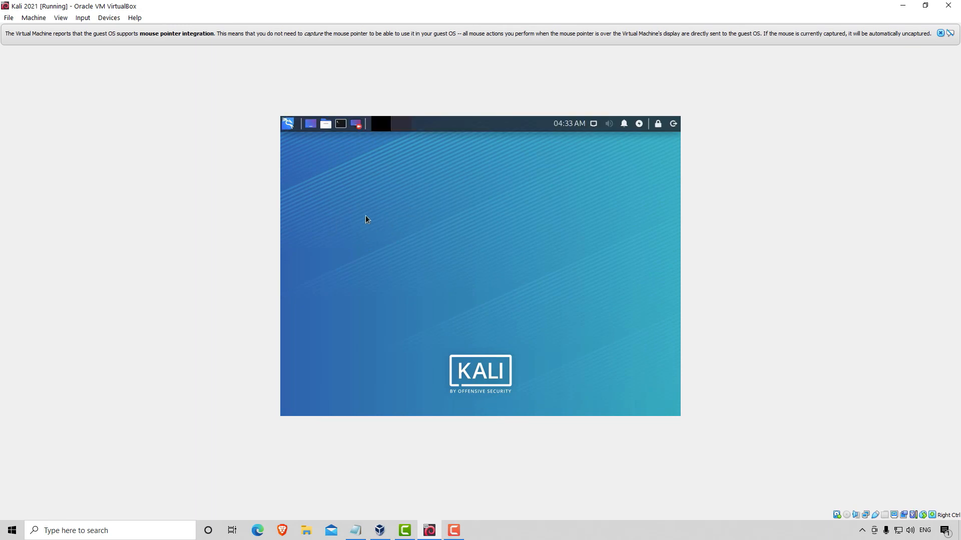
# Step: Dismiss the mouse pointer integration notice, then restore and maximize the virtual machine window so the Kali desktop fills it
pyautogui.click(941, 33)
pyautogui.click(925, 6)
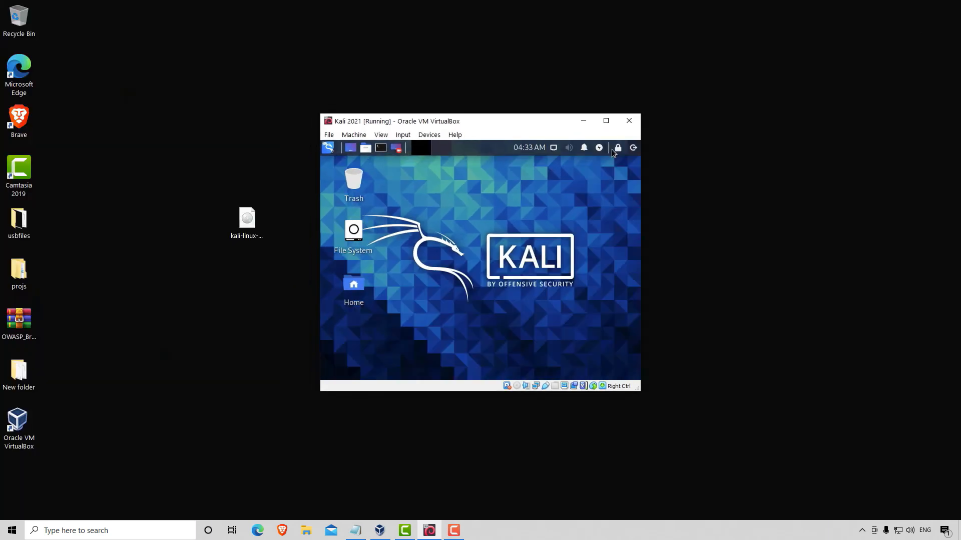
pyautogui.click(606, 121)
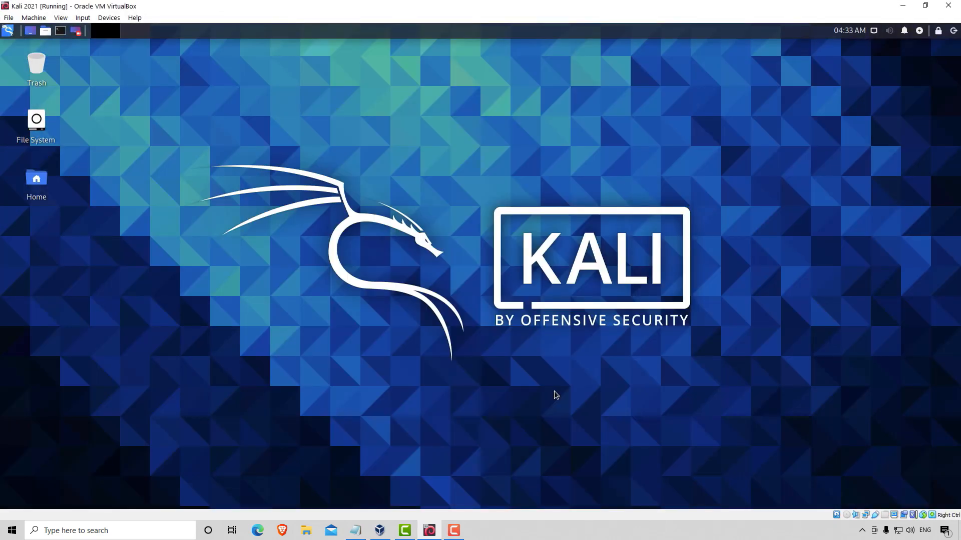